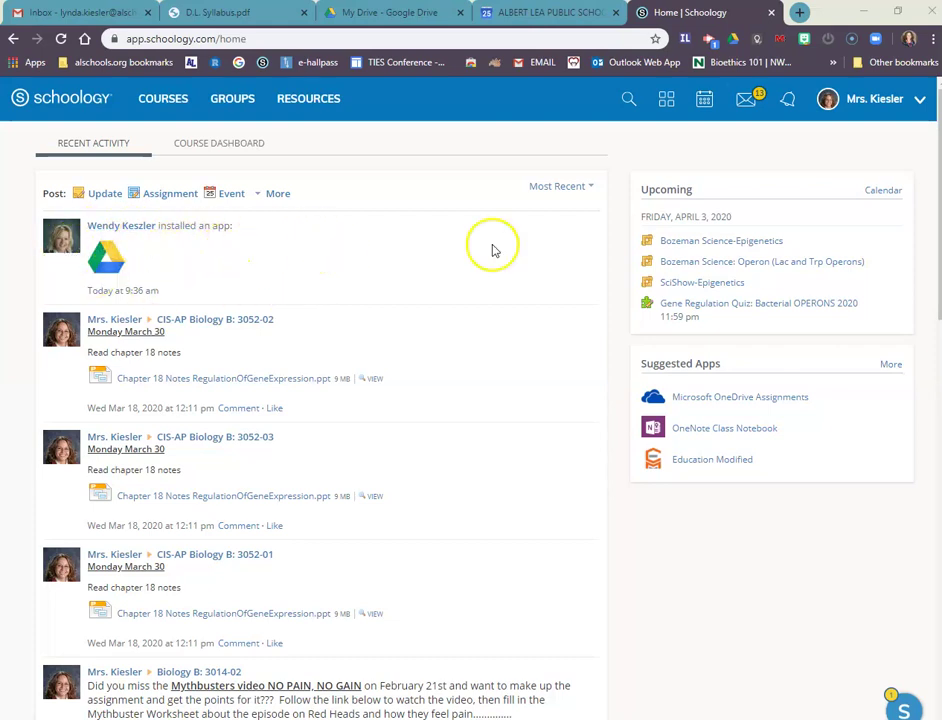
# Filter the recent activity feed by updates and by polls, and return it to the most recent posts
pyautogui.click(566, 189)
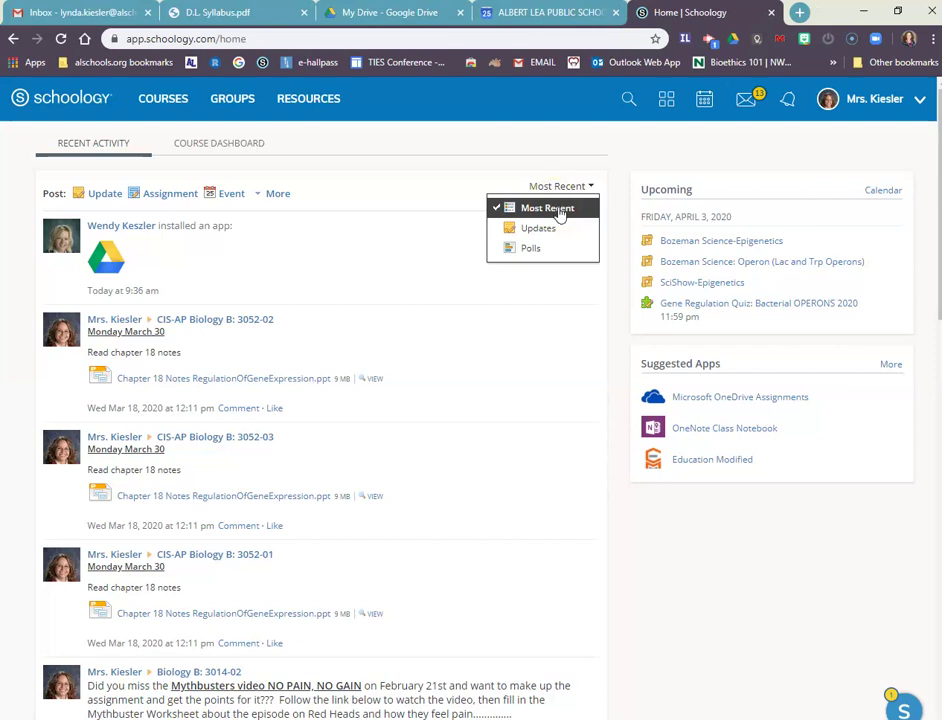
pyautogui.click(546, 230)
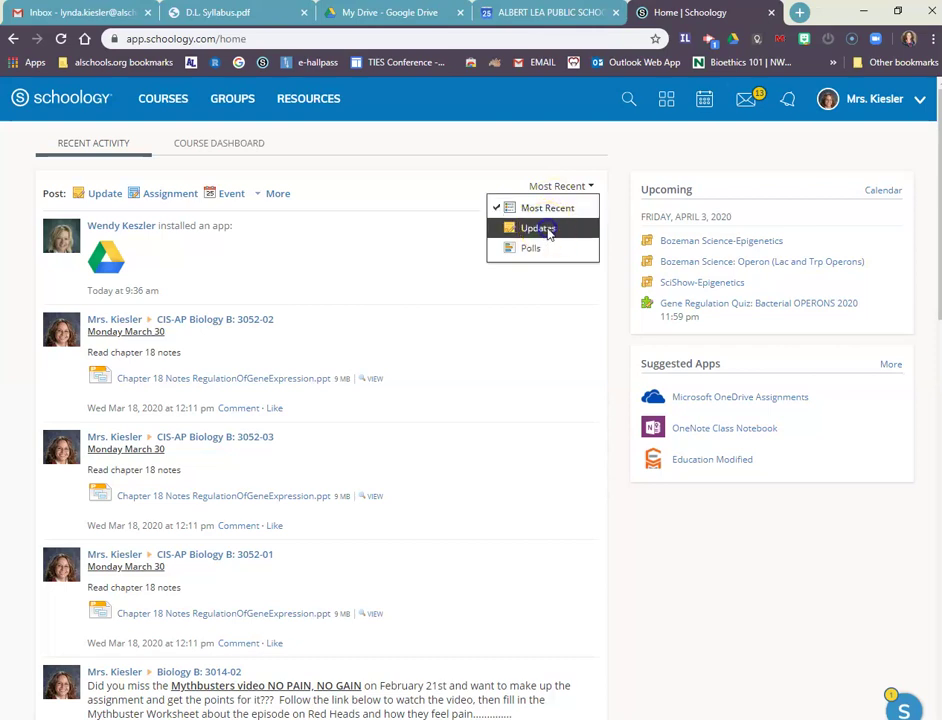
pyautogui.click(546, 231)
pyautogui.click(568, 188)
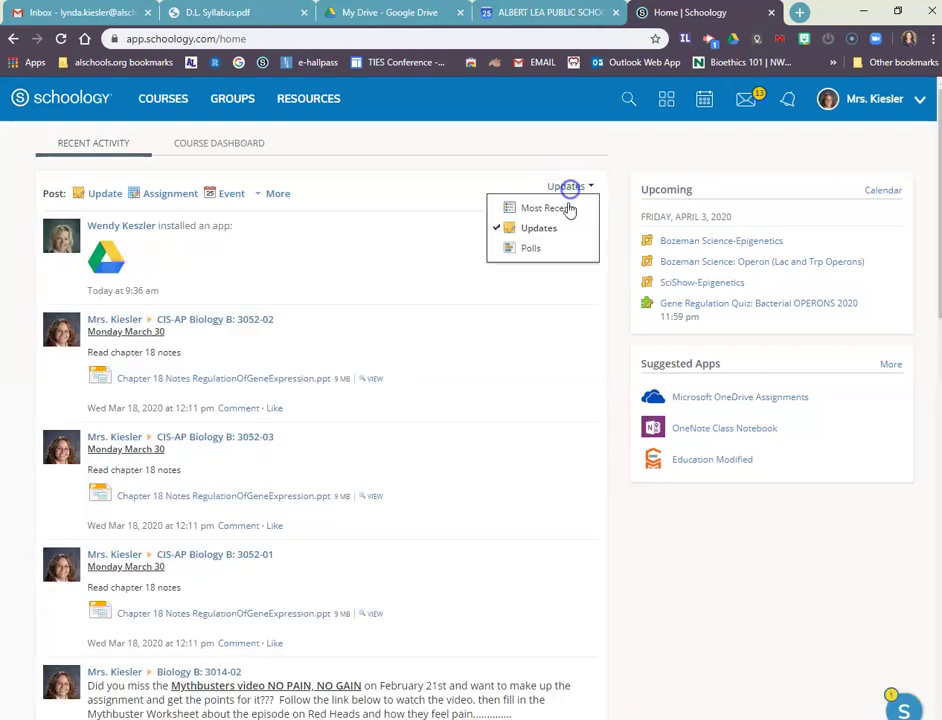
pyautogui.click(530, 248)
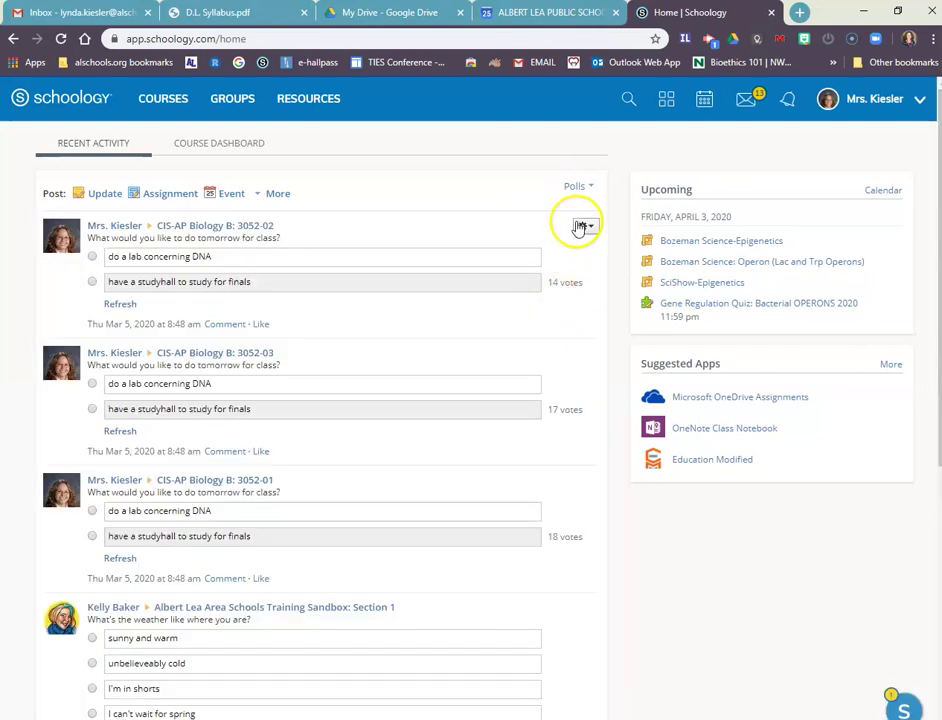
pyautogui.click(578, 187)
pyautogui.click(560, 209)
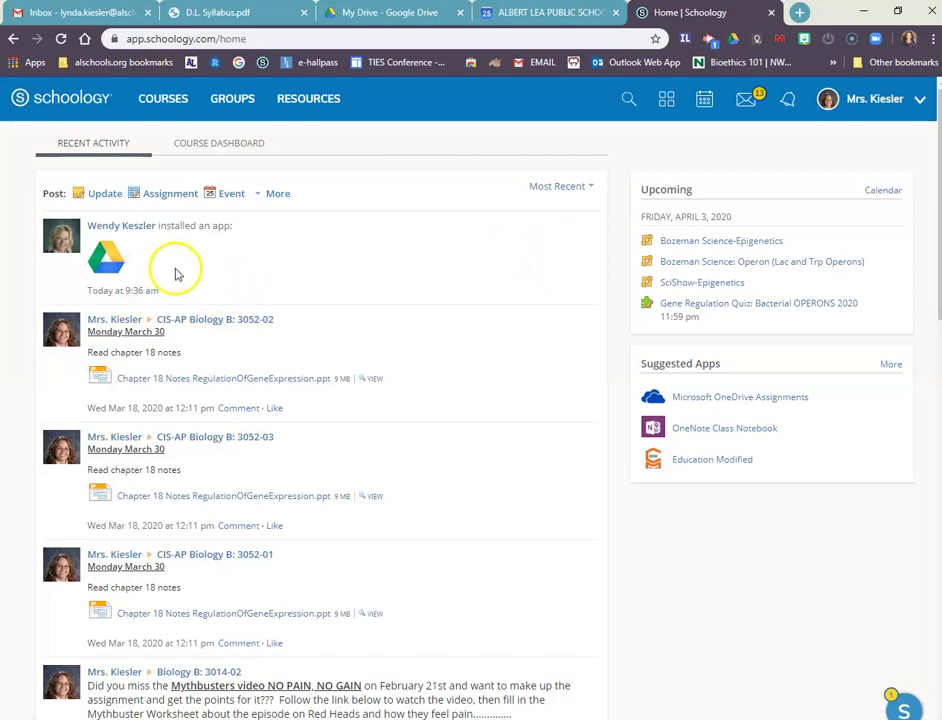
# Open the updates page of the CIS-AP Biology B: 3052-01, 3052-02, 3052-03 course
pyautogui.click(172, 108)
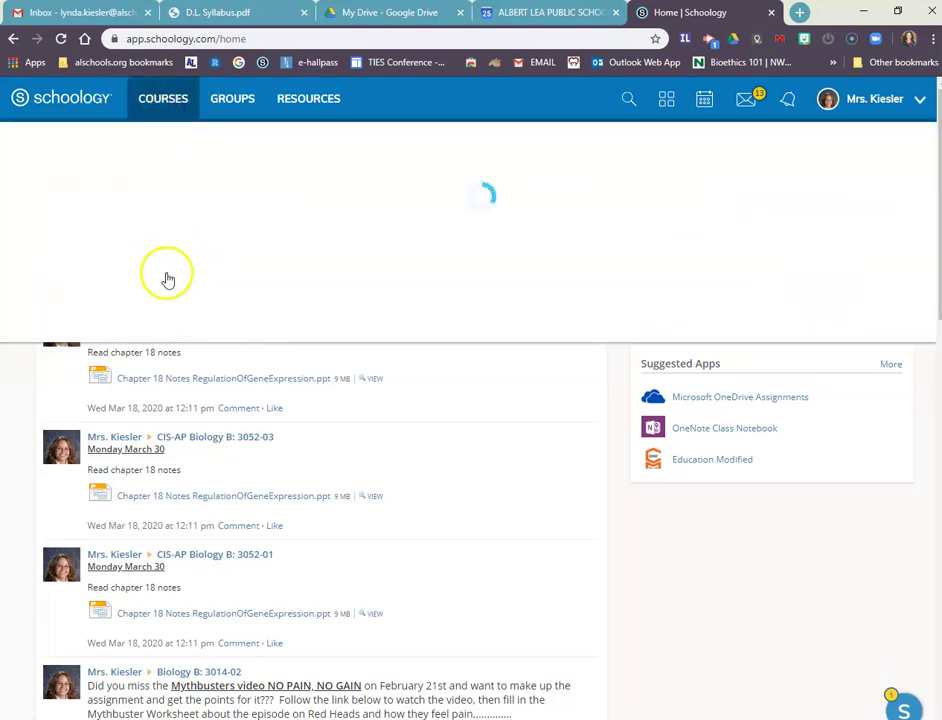
pyautogui.click(165, 383)
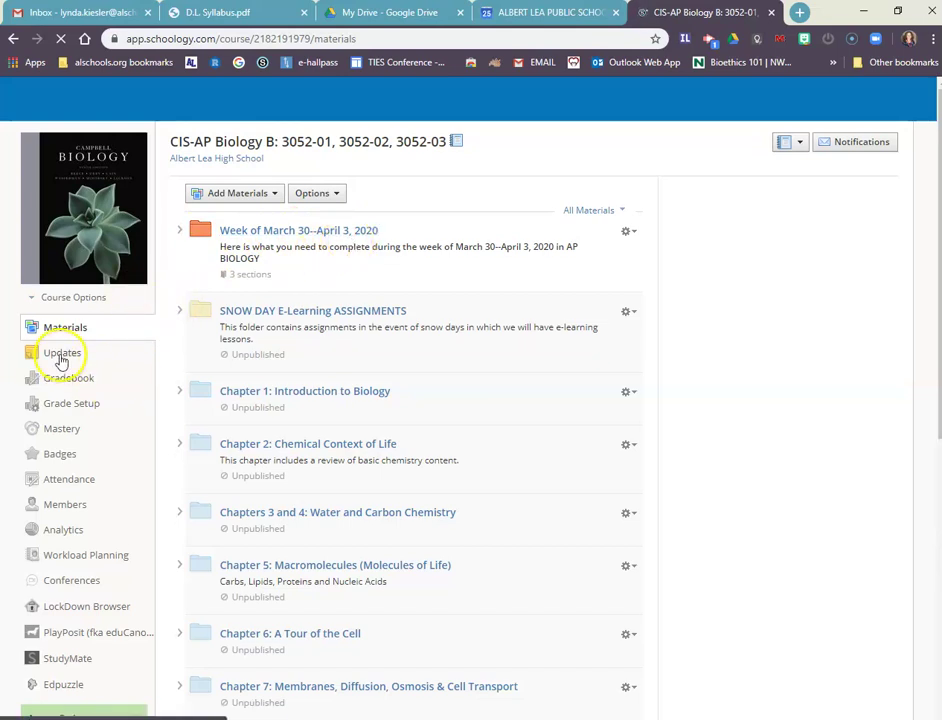
pyautogui.click(60, 360)
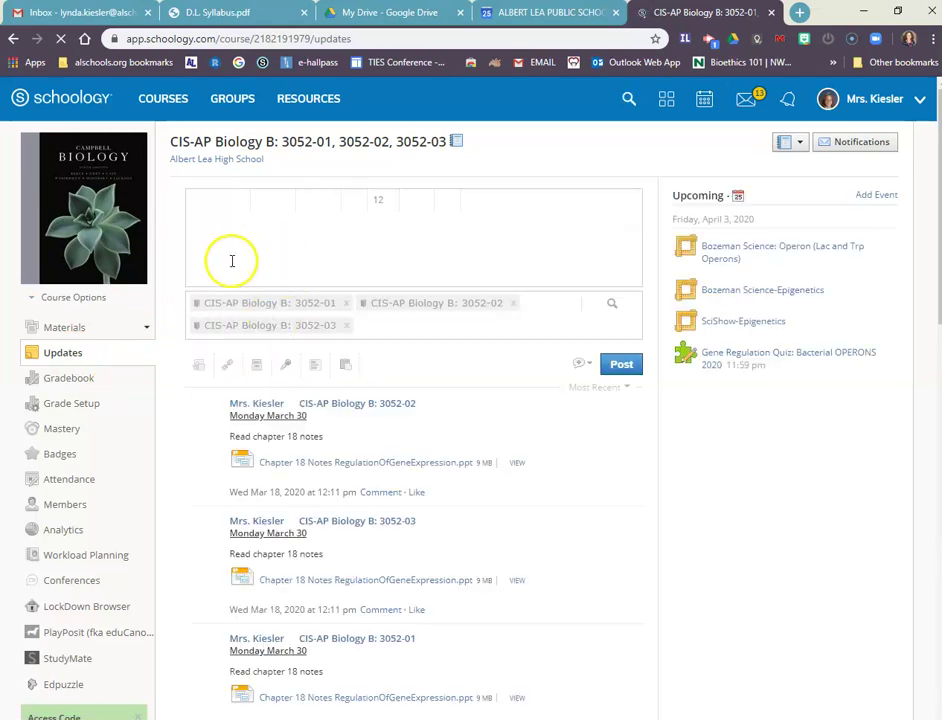
# Write the update "March 30, 2020" and below it "Reminder: Genetics disorder project is due in 2 weeks. Today you should accomplish slides 1 and 2."
pyautogui.click(231, 236)
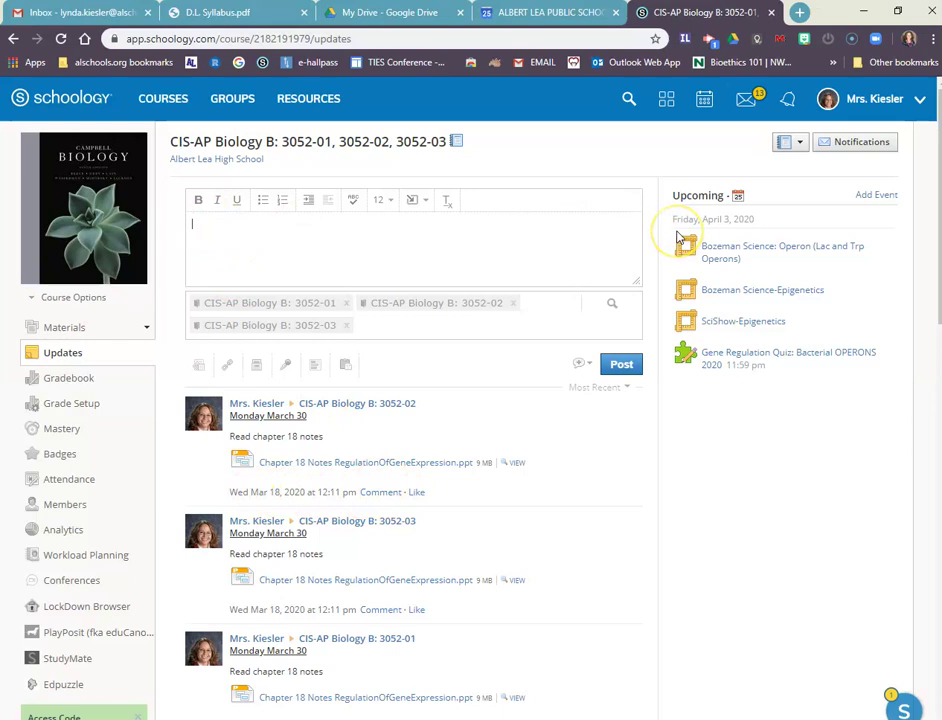
pyautogui.write('March 30, ')
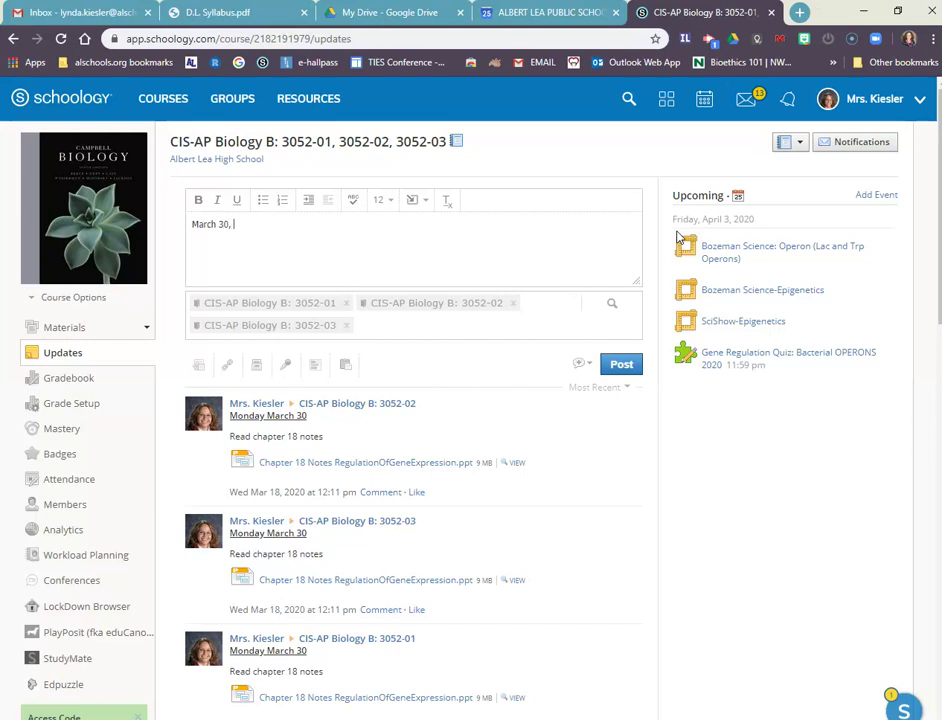
pyautogui.write('2020')
pyautogui.write('Remind')
pyautogui.write('er: Gene')
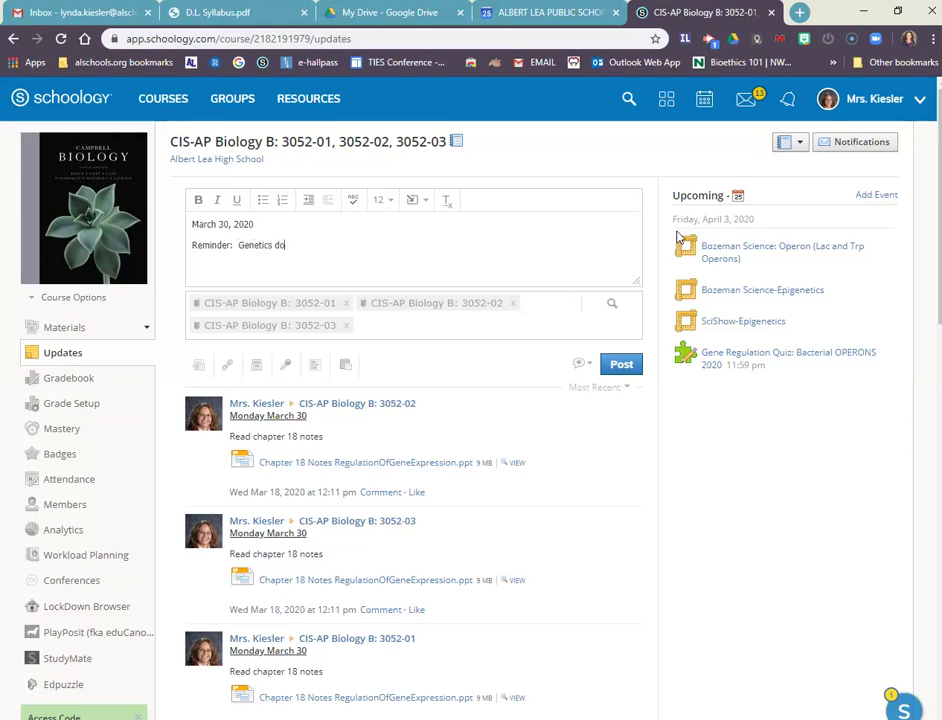
pyautogui.write('tics disorder project is due in2 weeks')
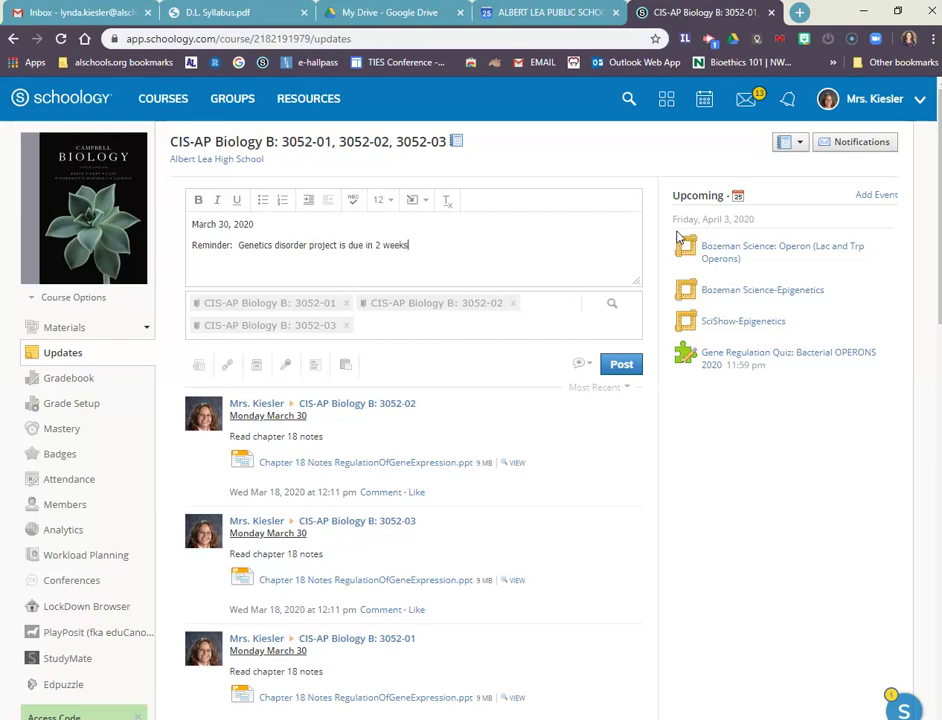
pyautogui.write('.  Today you should accom')
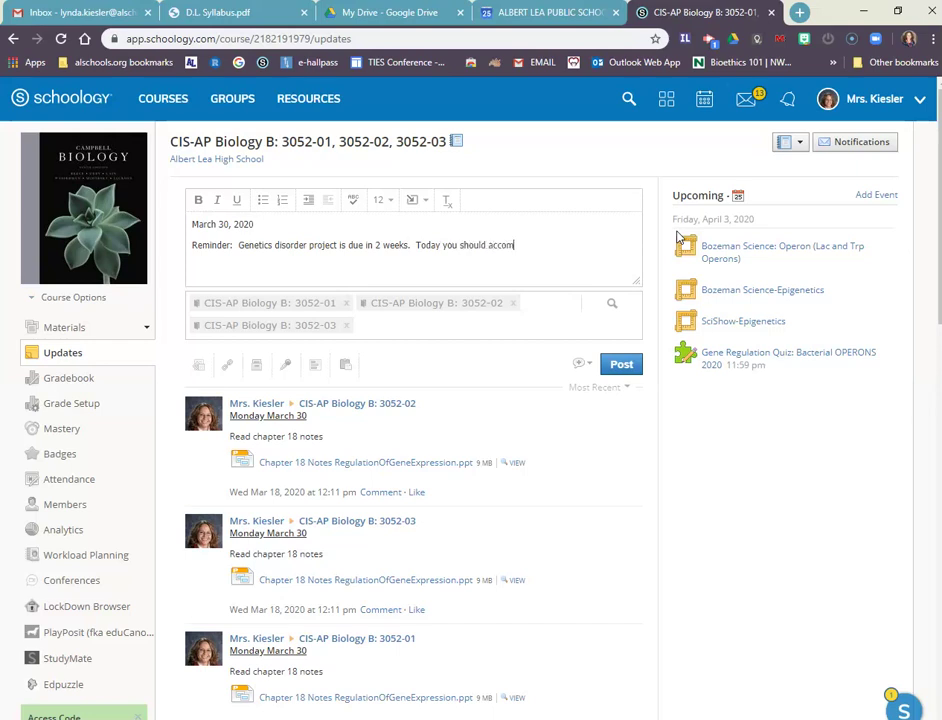
pyautogui.write('plish slides 1 and 2.')
# Make the "March 30, 2020" date line of the update bold and underlined
pyautogui.moveTo(256, 224); pyautogui.dragTo(191, 224)
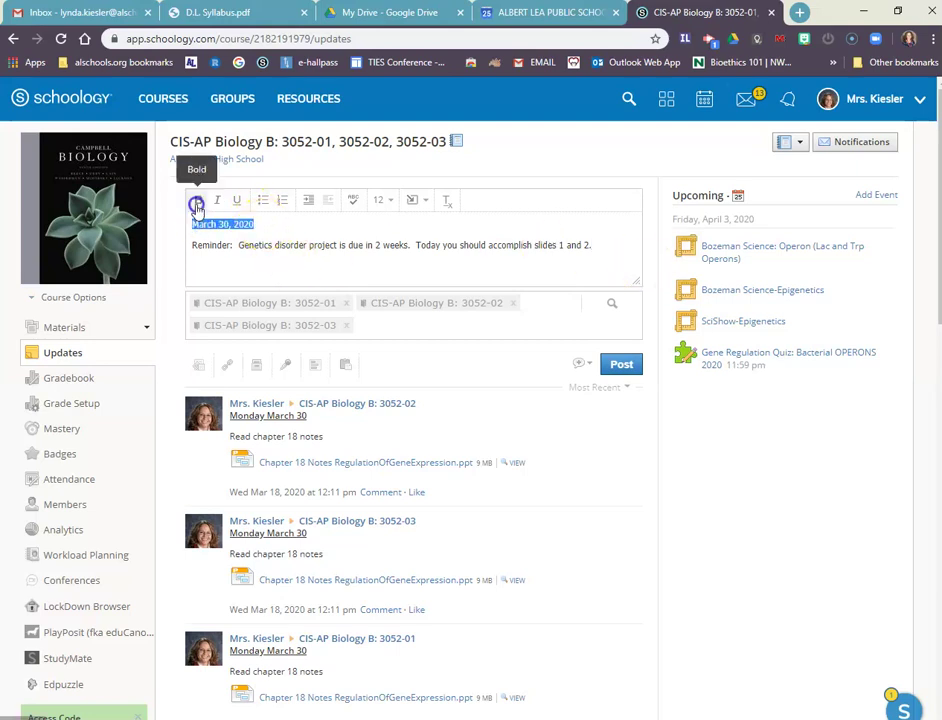
pyautogui.click(196, 205)
pyautogui.click(237, 200)
pyautogui.click(282, 269)
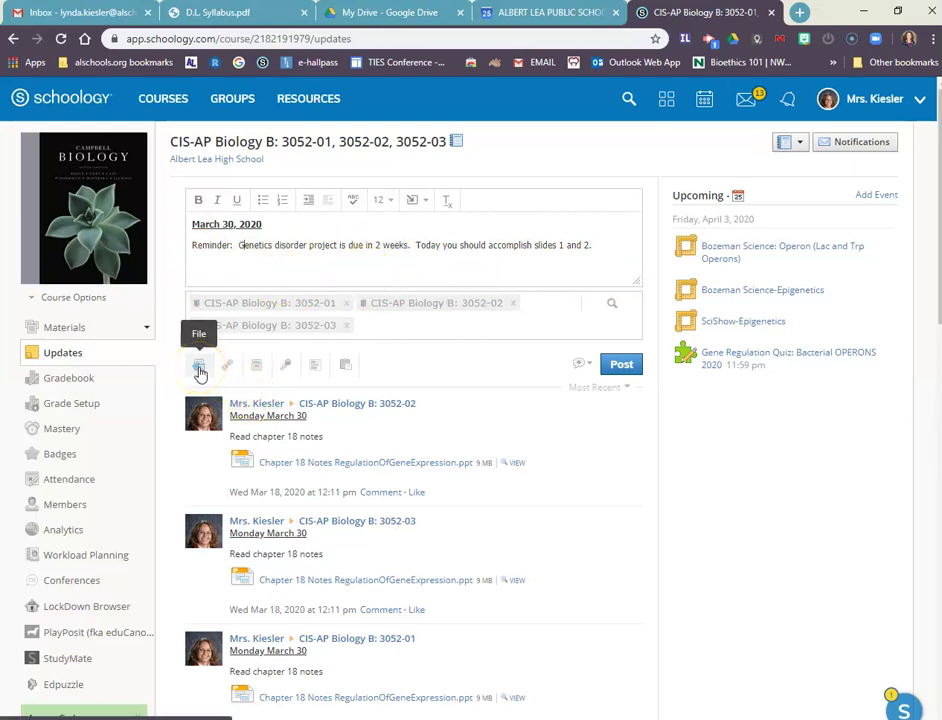
pyautogui.click(200, 368)
pyautogui.click(325, 320)
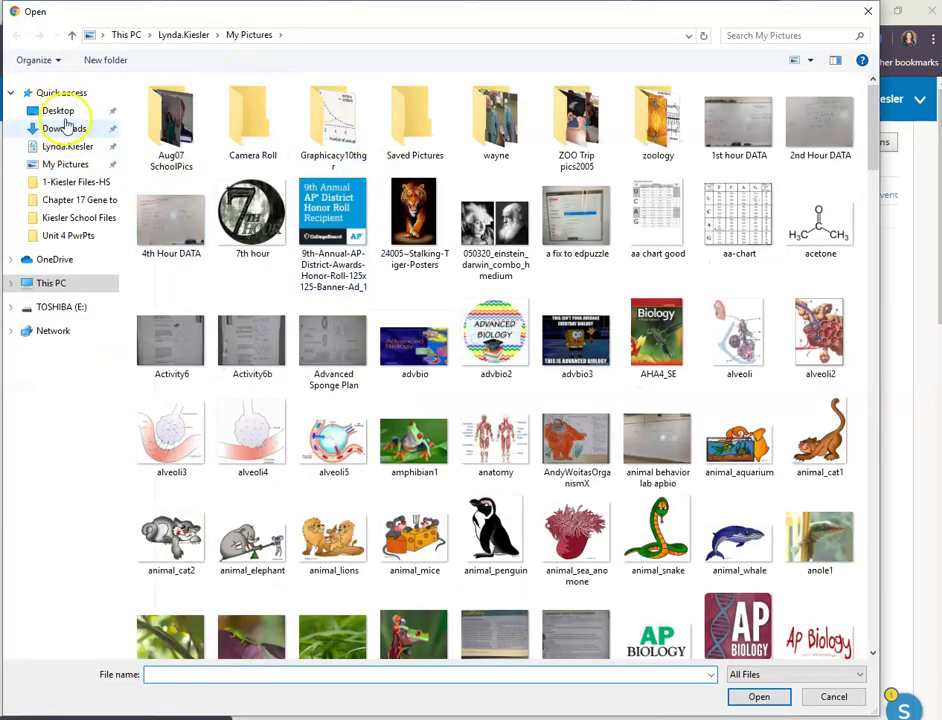
pyautogui.click(72, 146)
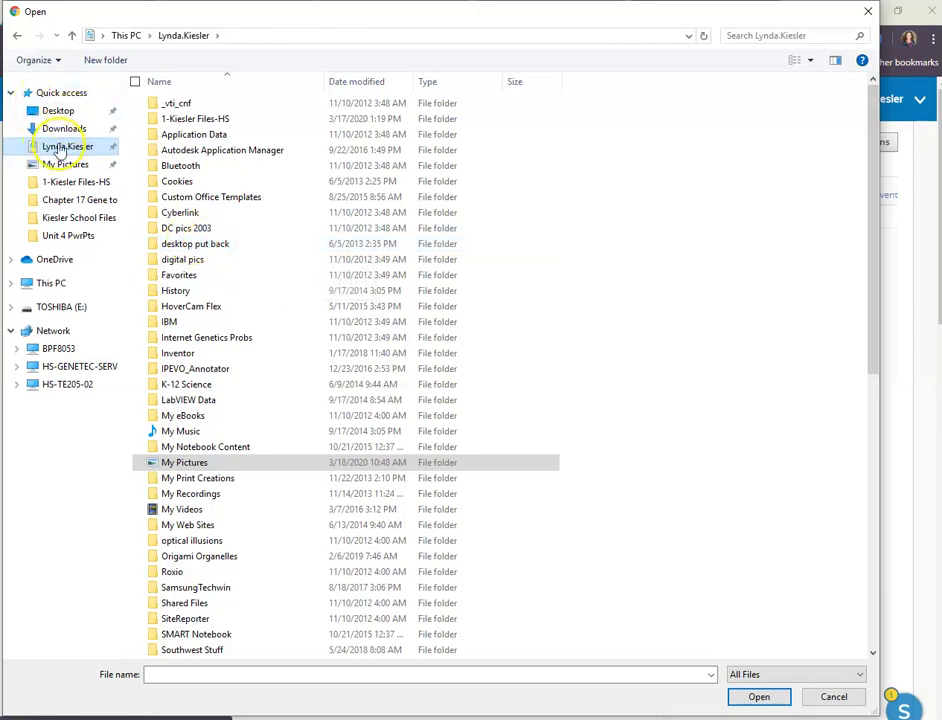
pyautogui.click(867, 11)
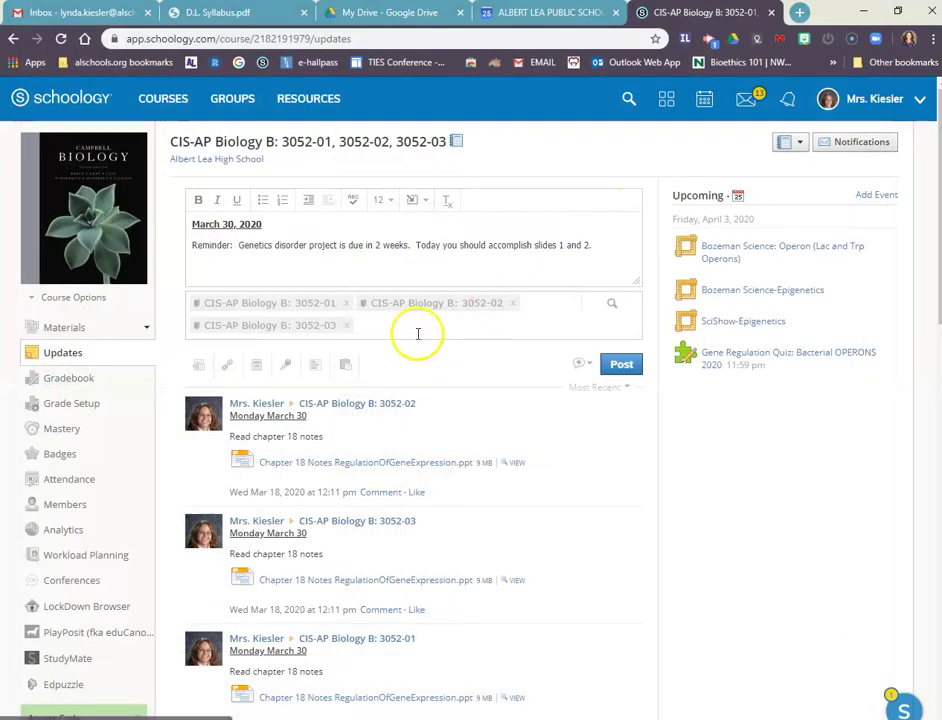
pyautogui.click(230, 368)
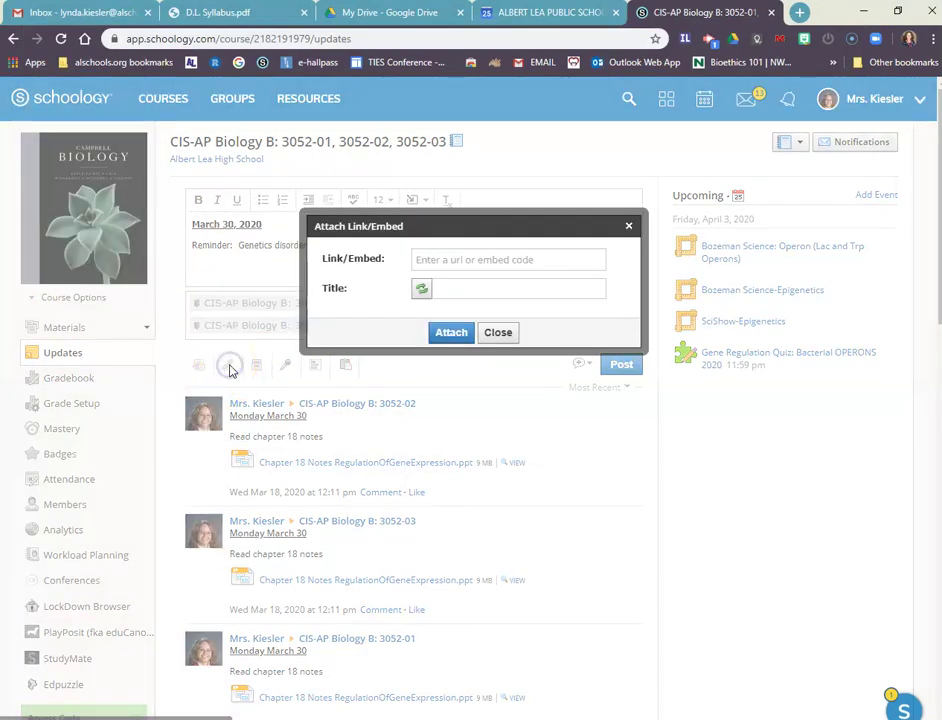
pyautogui.click(452, 334)
pyautogui.click(497, 349)
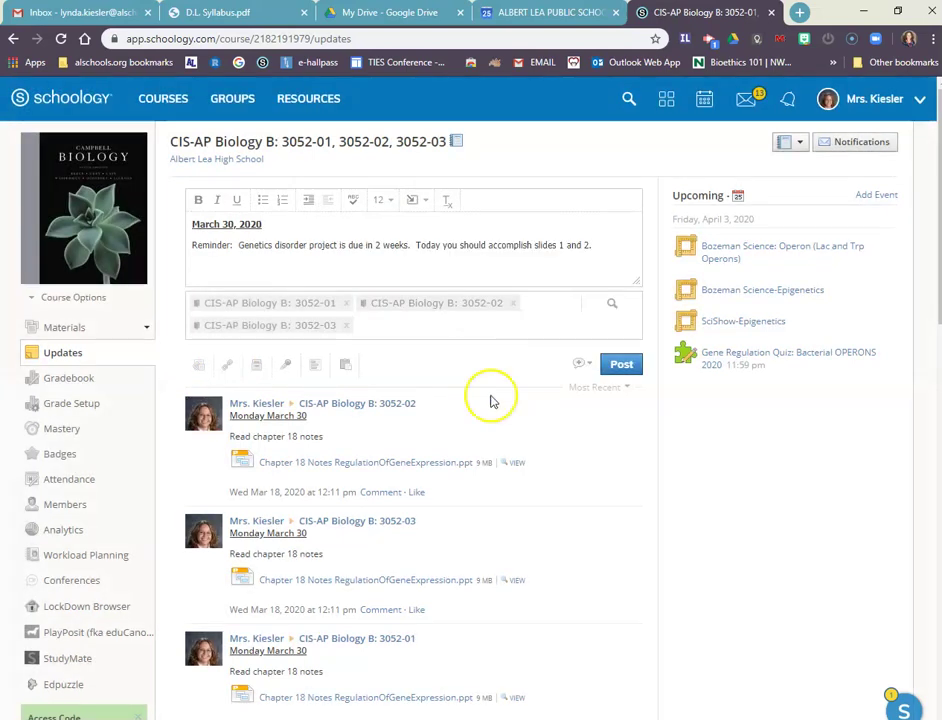
# Show the list of other courses the update can be copied to and point out the audio/video recording option
pyautogui.click(343, 366)
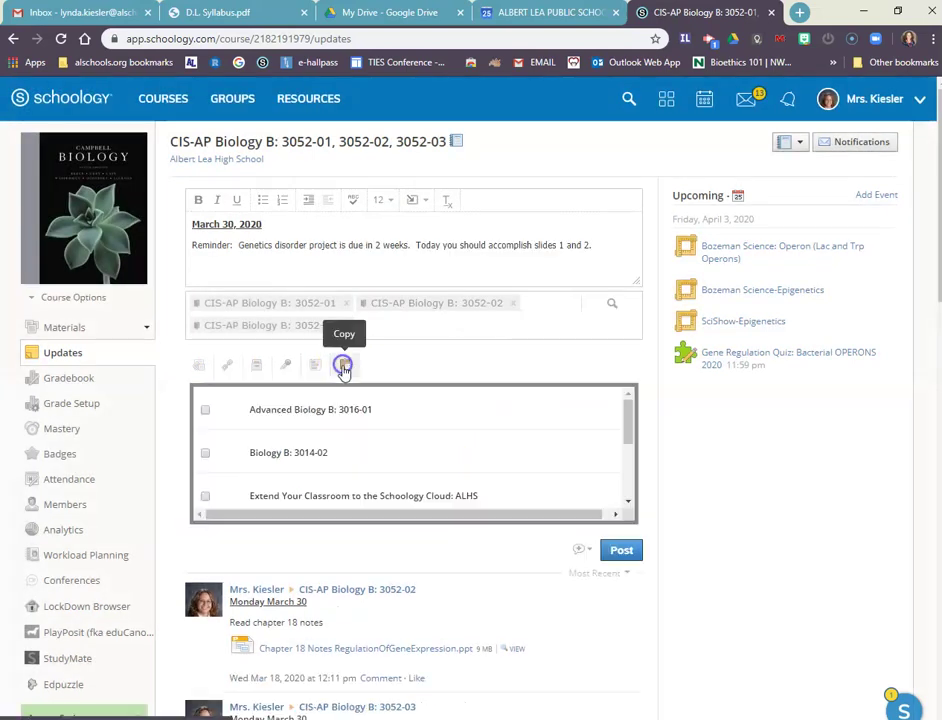
pyautogui.click(287, 369)
pyautogui.click(287, 369)
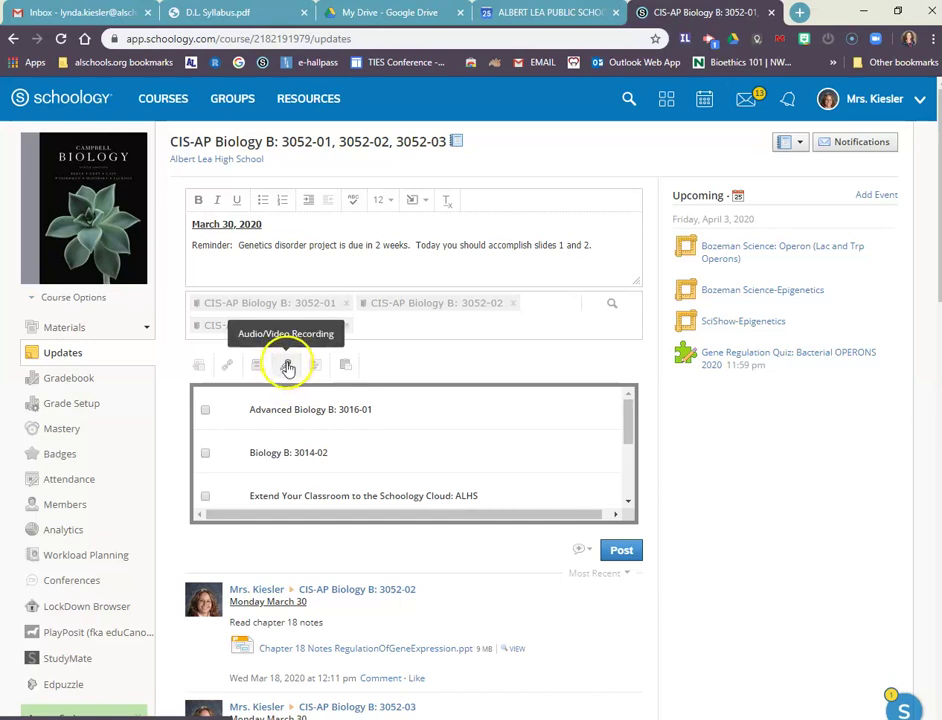
pyautogui.click(287, 369)
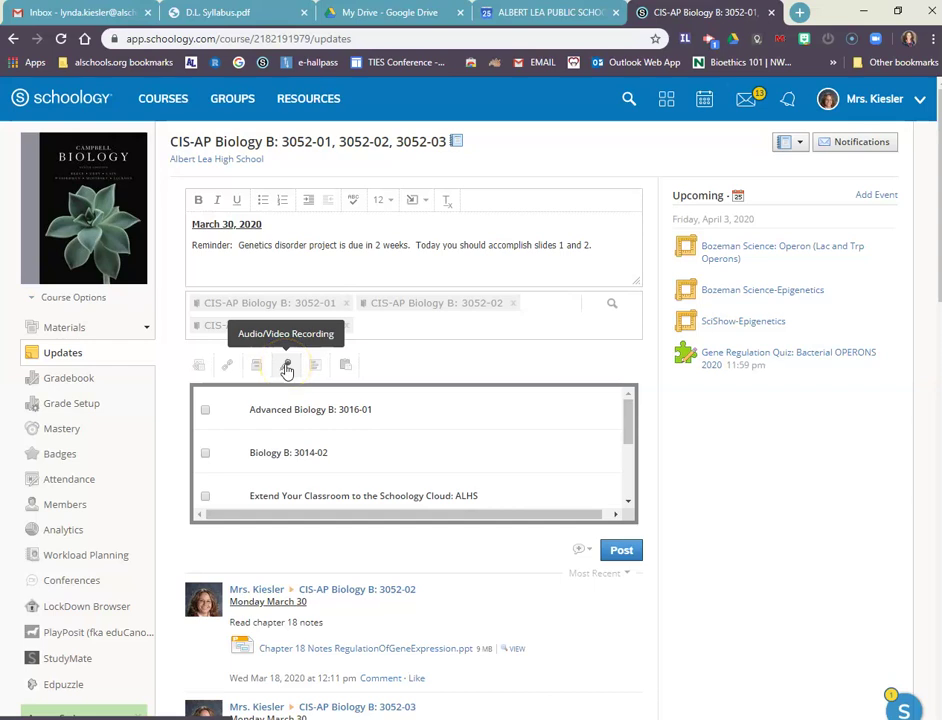
# Add a poll with the options "I completed slides 1 and 2" and "I did not finish today." and post the update
pyautogui.click(312, 366)
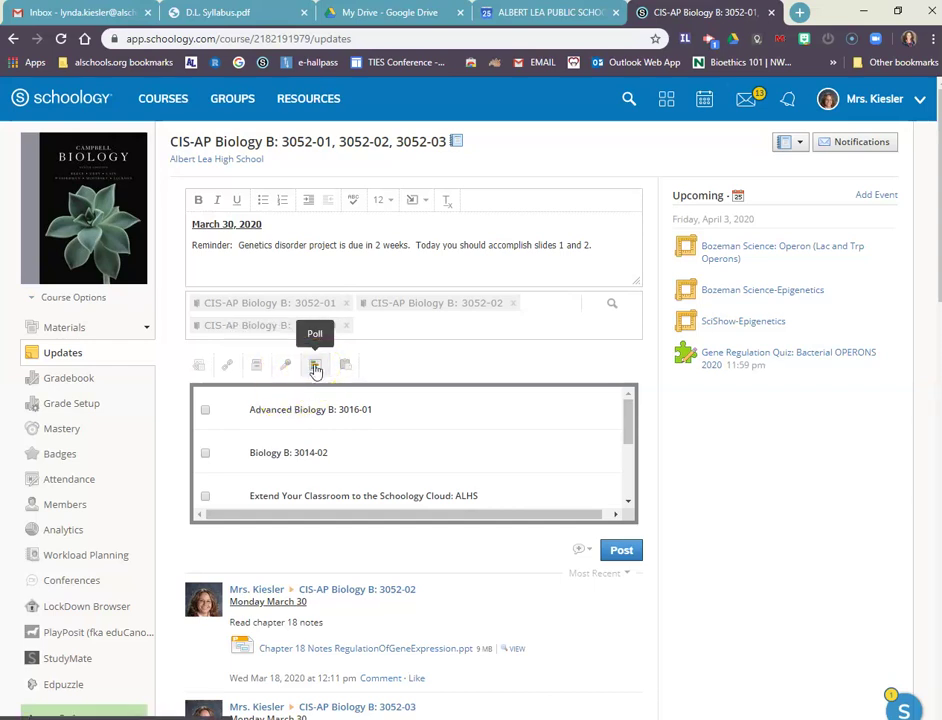
pyautogui.click(315, 368)
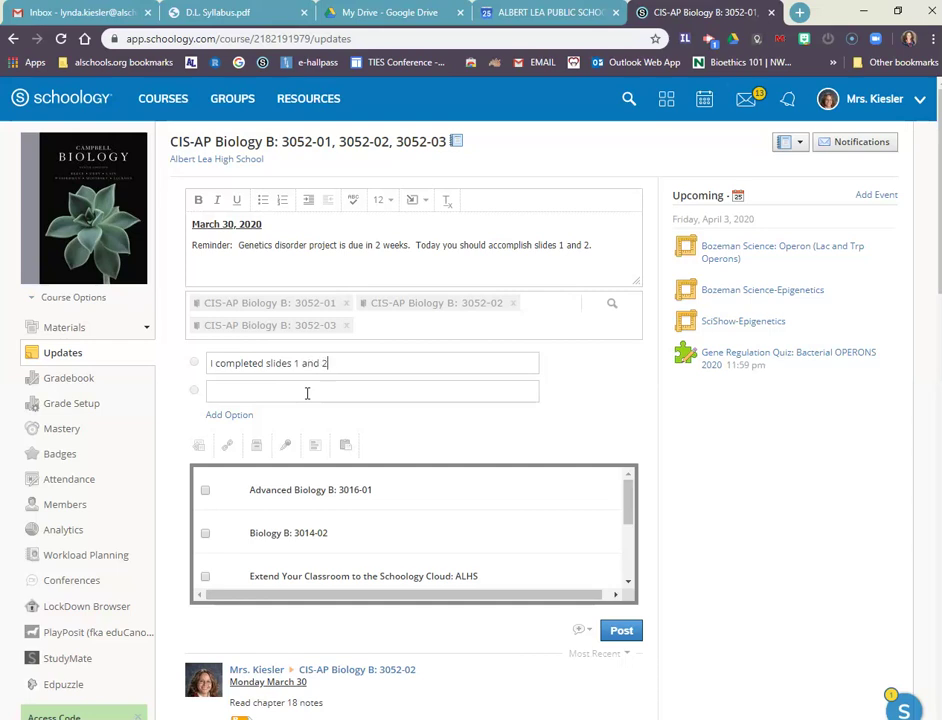
pyautogui.click(312, 392)
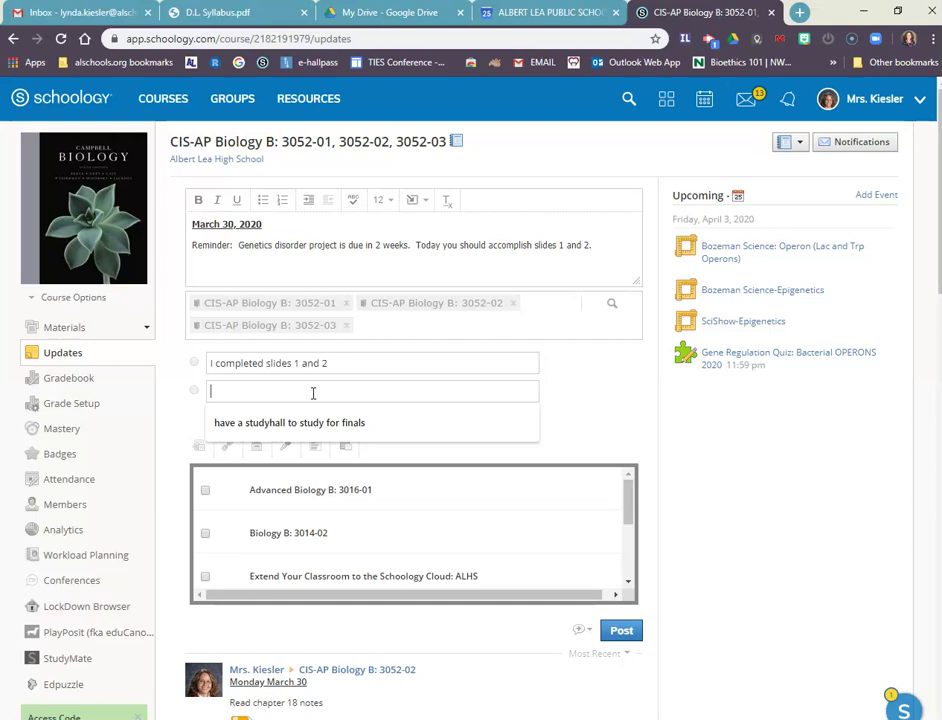
pyautogui.write('I did not finish today.')
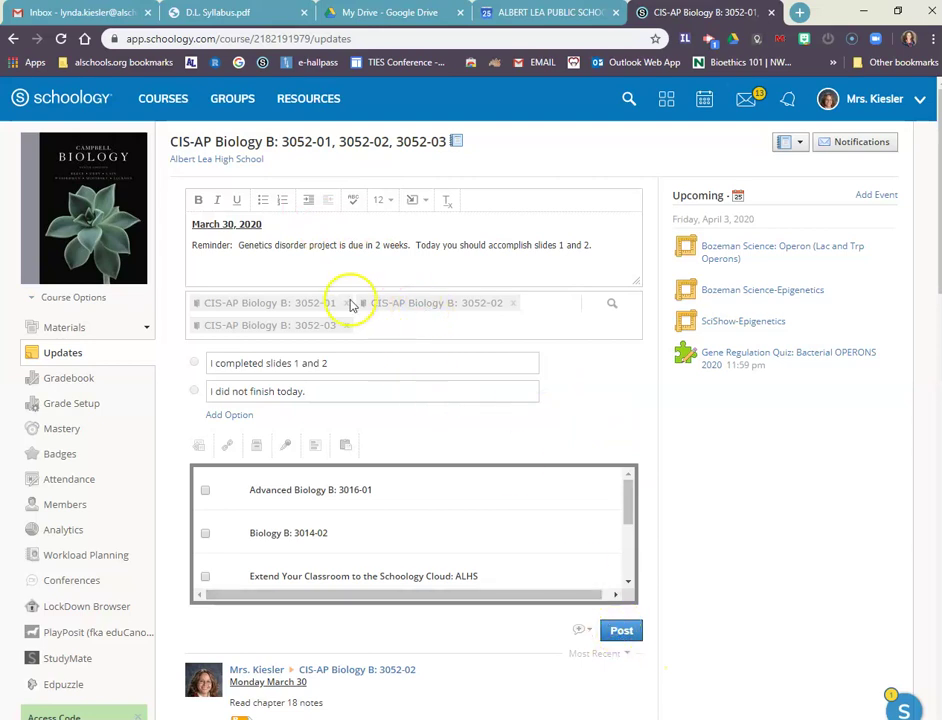
pyautogui.click(622, 644)
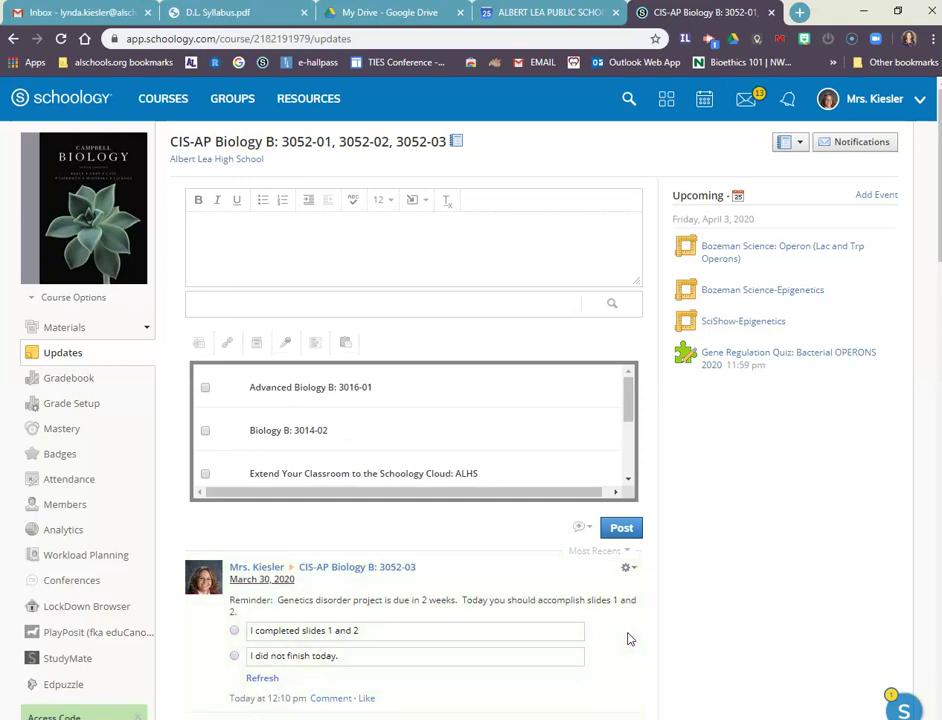
# Review the posted poll update for each of the three CIS-AP Biology B sections
pyautogui.scroll(-6, 551, 588)
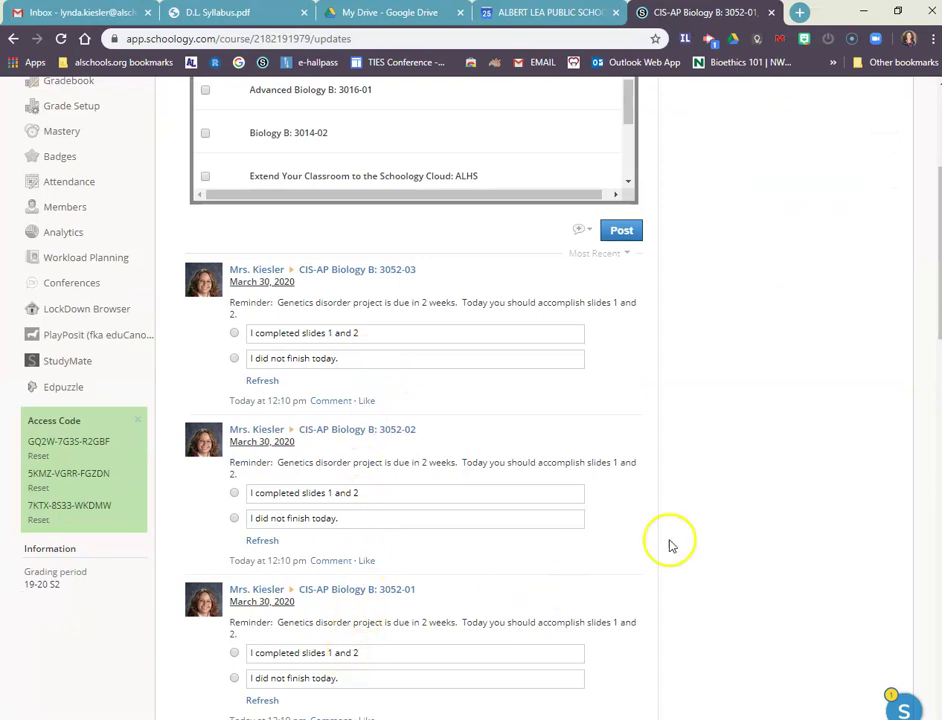
pyautogui.scroll(-2, 672, 542)
pyautogui.scroll(2, 620, 453)
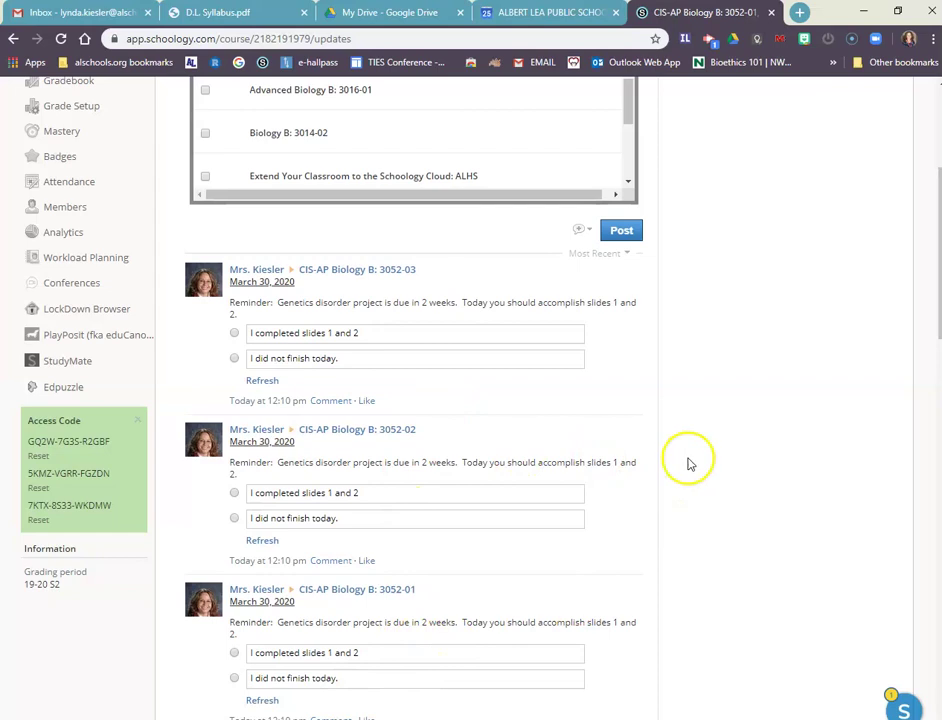
pyautogui.scroll(5, 730, 487)
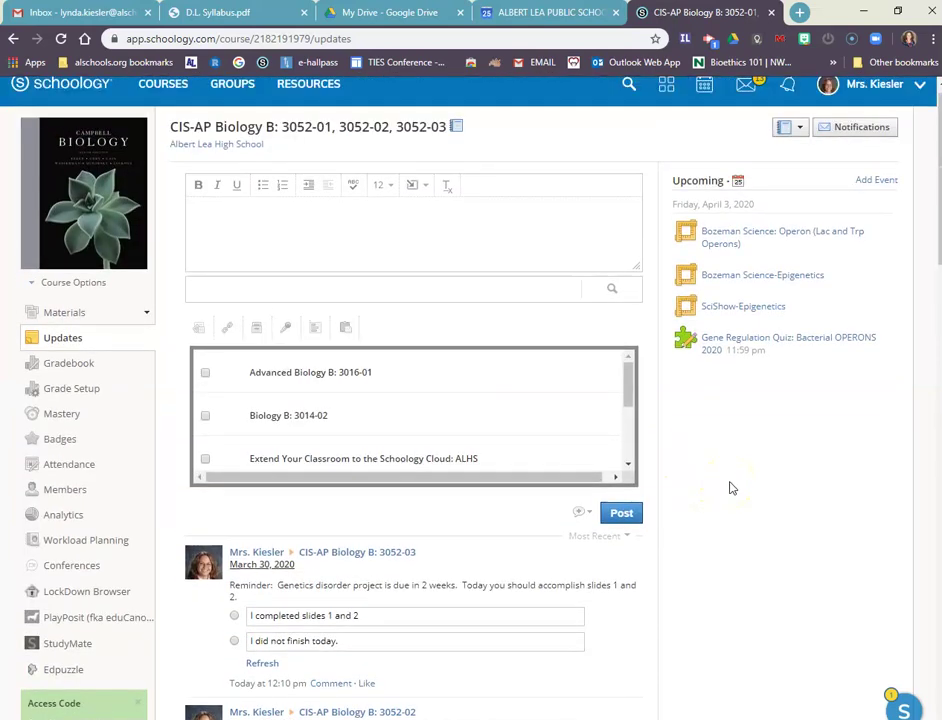
# Return to the home feed and vote "I completed slides 1 and 2" in the poll for section 3052-01
pyautogui.click(74, 98)
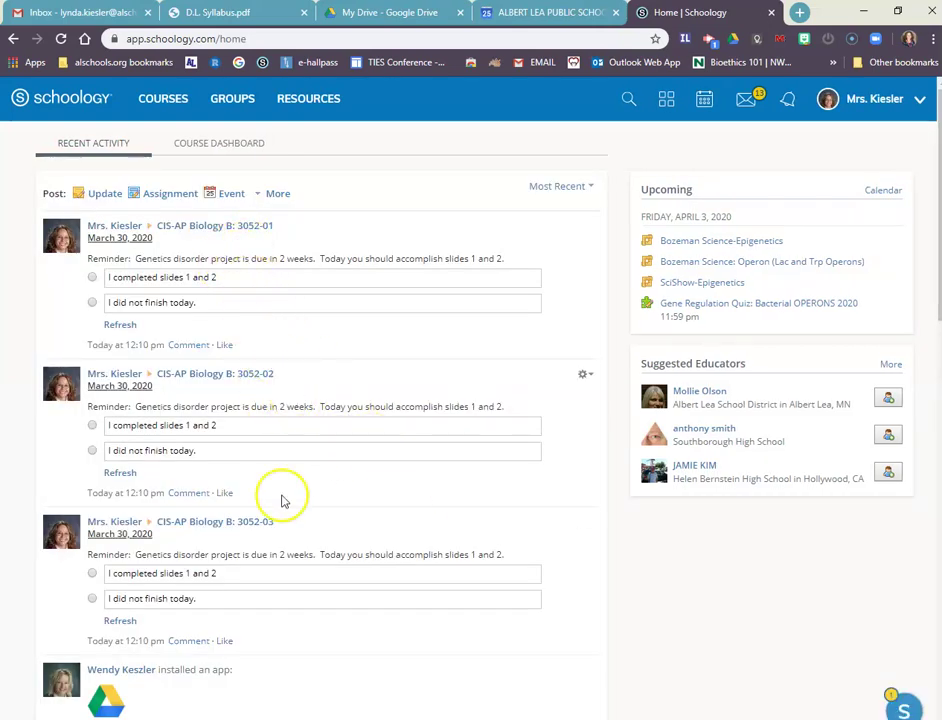
pyautogui.click(93, 279)
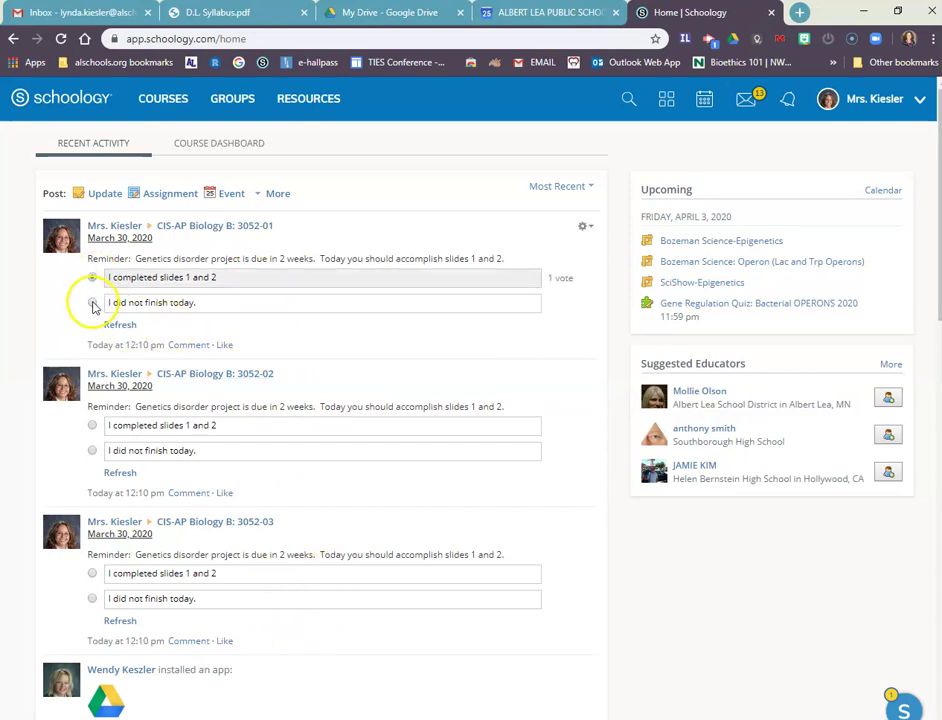
pyautogui.click(91, 302)
pyautogui.click(93, 279)
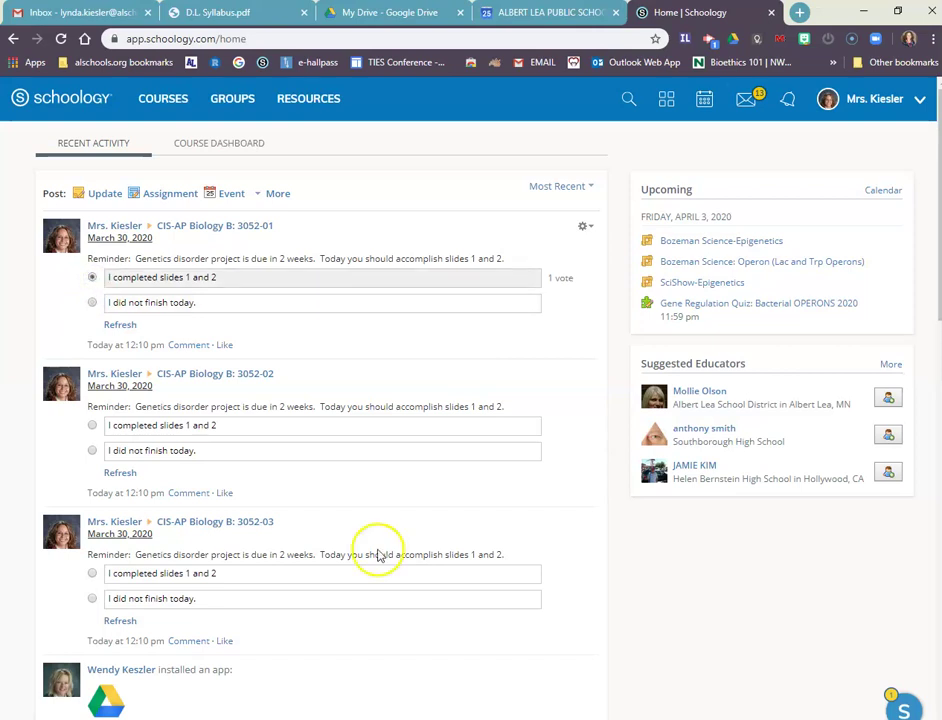